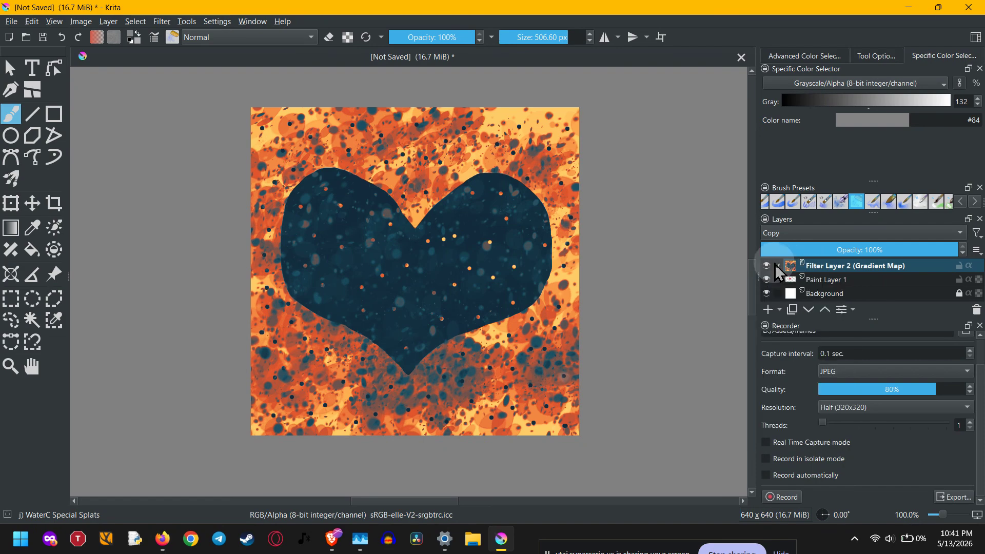
Hide the Gradient Map filter layer and make Paint Layer 1 the active layer
click(766, 265)
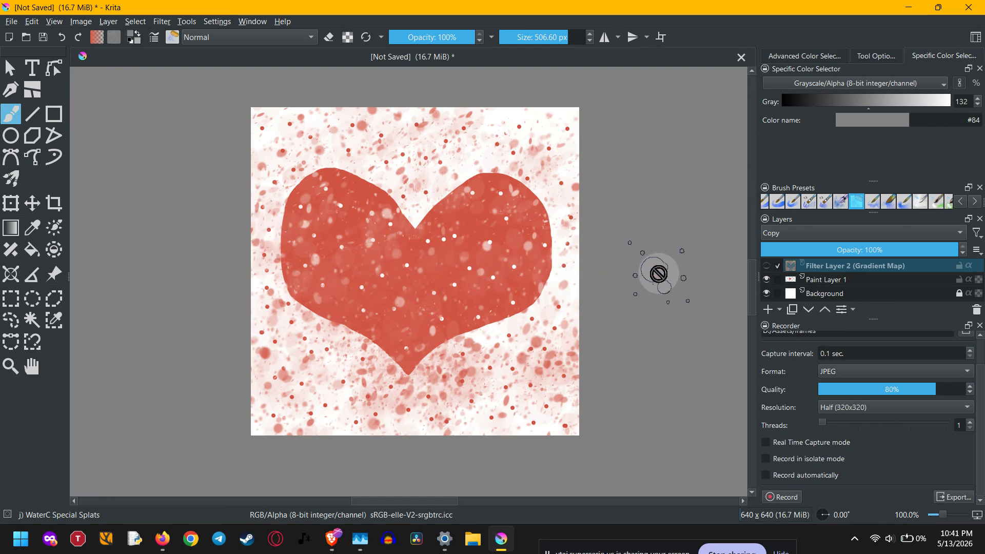
click(831, 280)
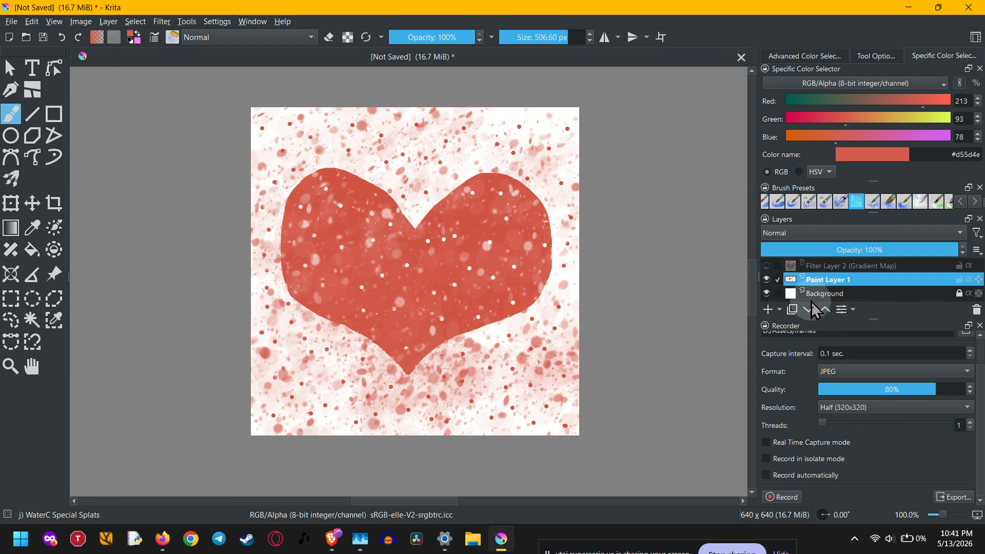
click(780, 309)
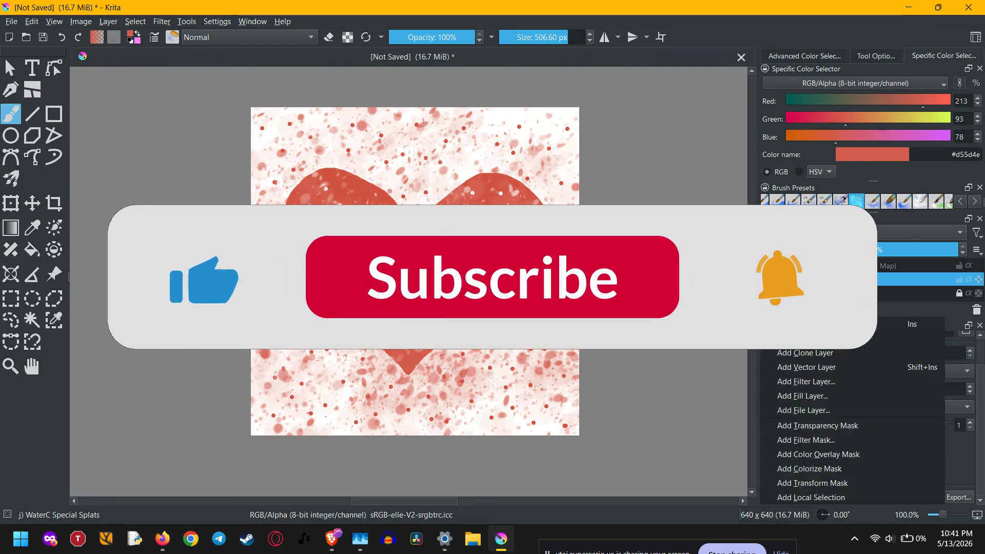
click(780, 310)
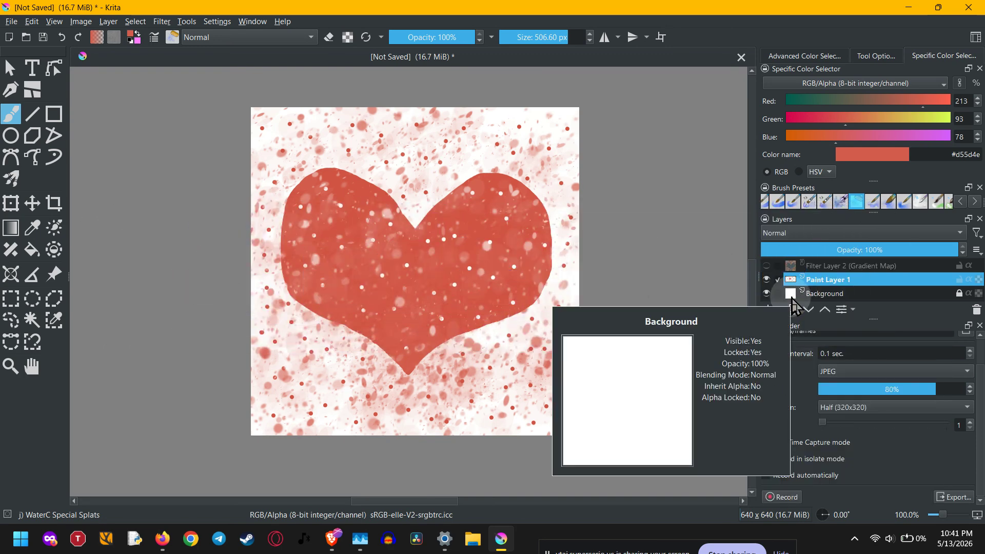
Start a Gradient Map filter mask on Paint Layer 1 and apply the GPS eye (Blue) gradient preset
right_click(819, 281)
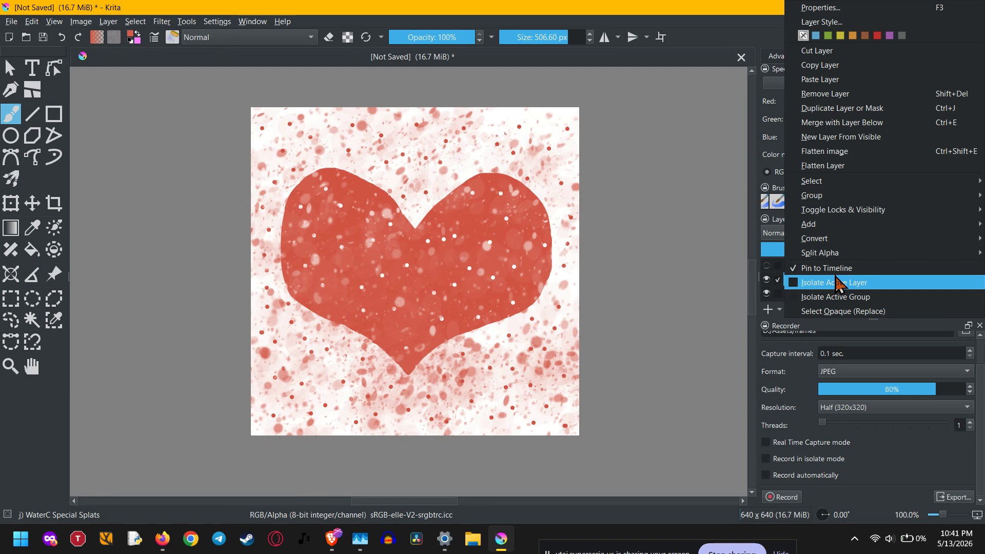
mouse_move(832, 228)
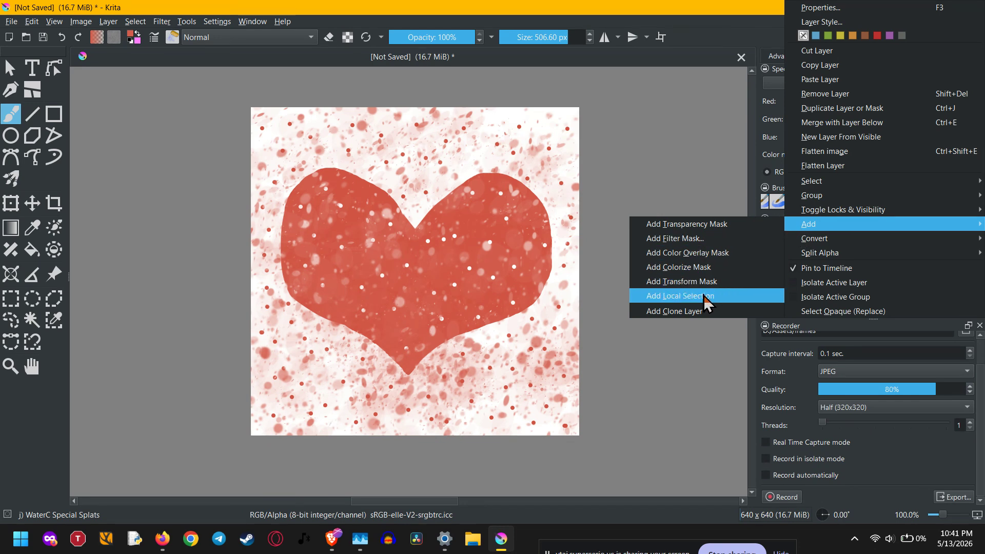
click(716, 241)
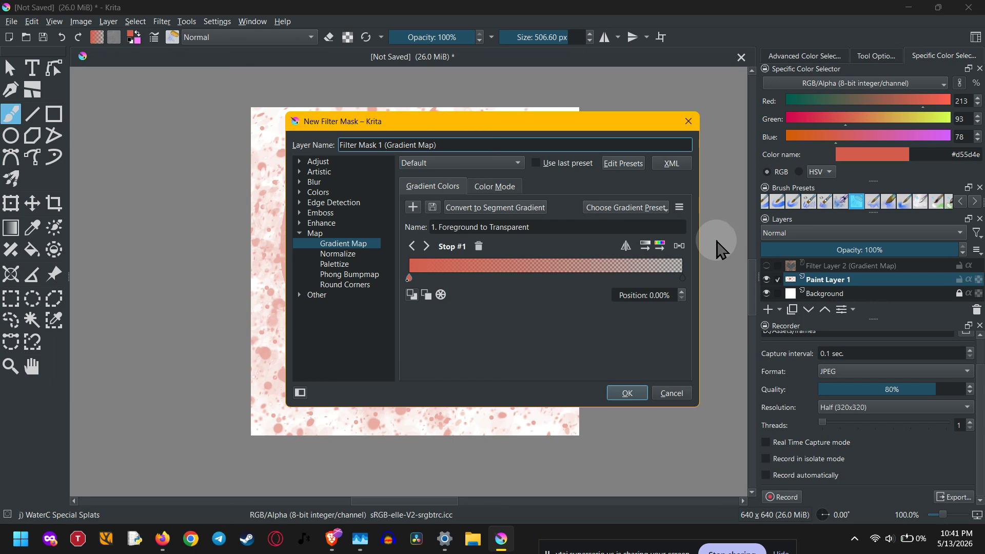
click(633, 210)
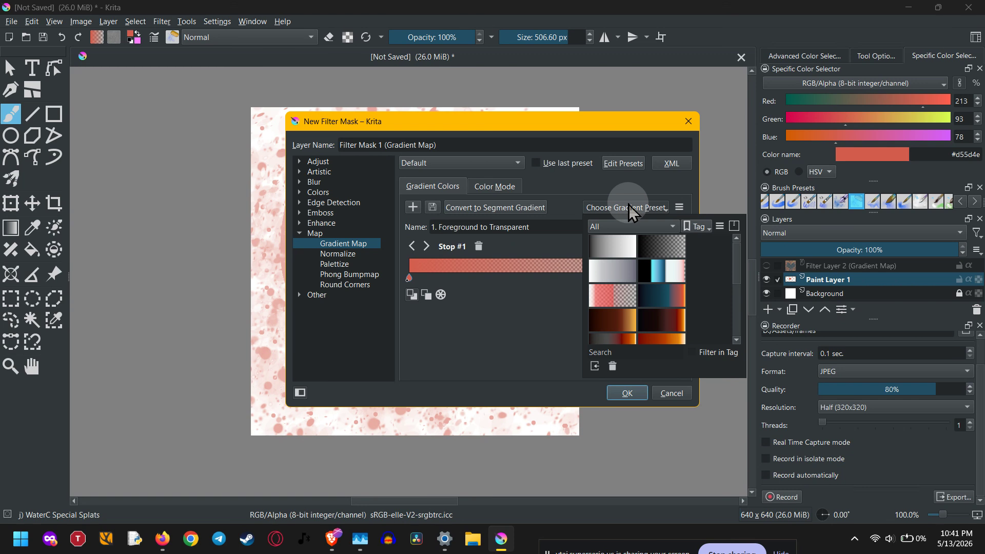
click(658, 272)
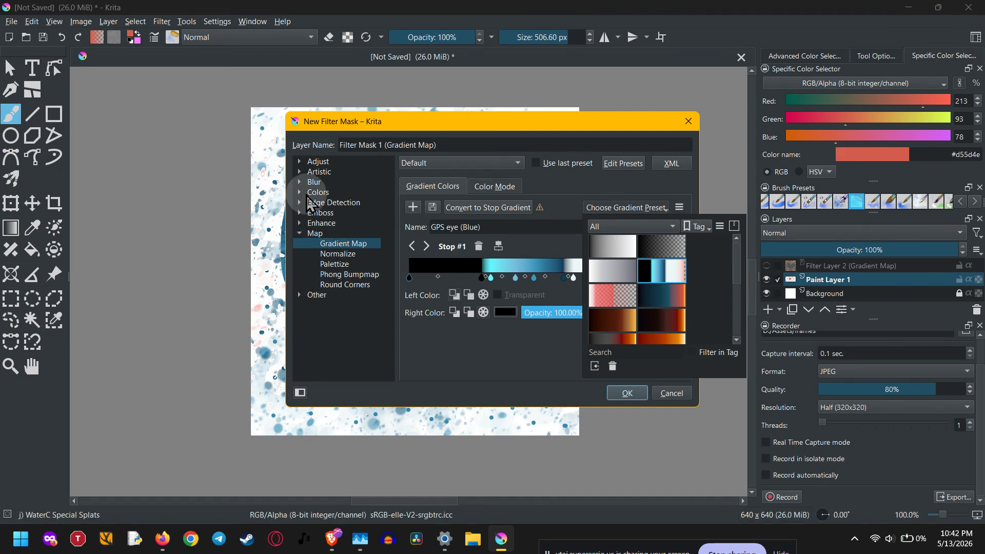
Switch the new mask's filter to Halftone in Independent Channels mode and uncover the heart for previewing
click(299, 171)
click(328, 182)
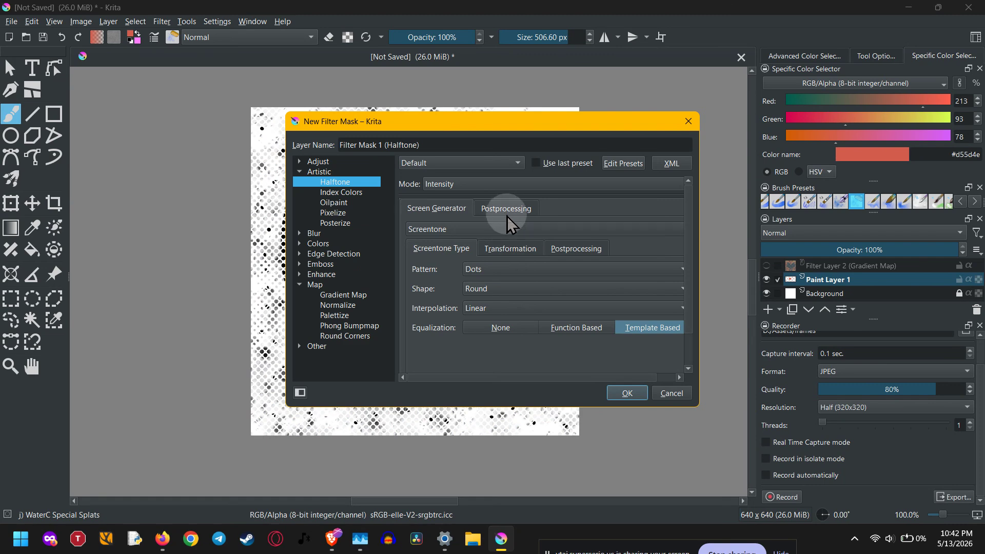
click(506, 185)
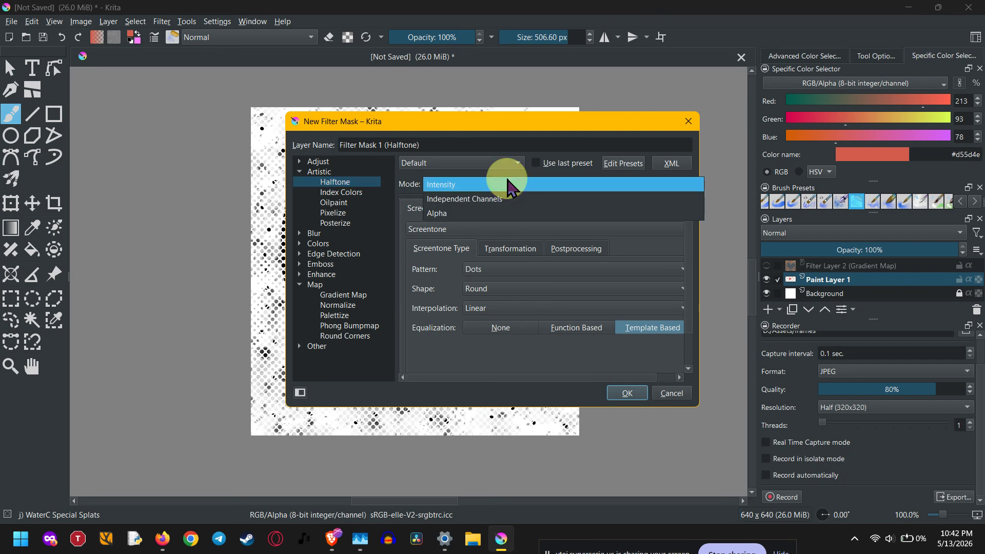
click(510, 185)
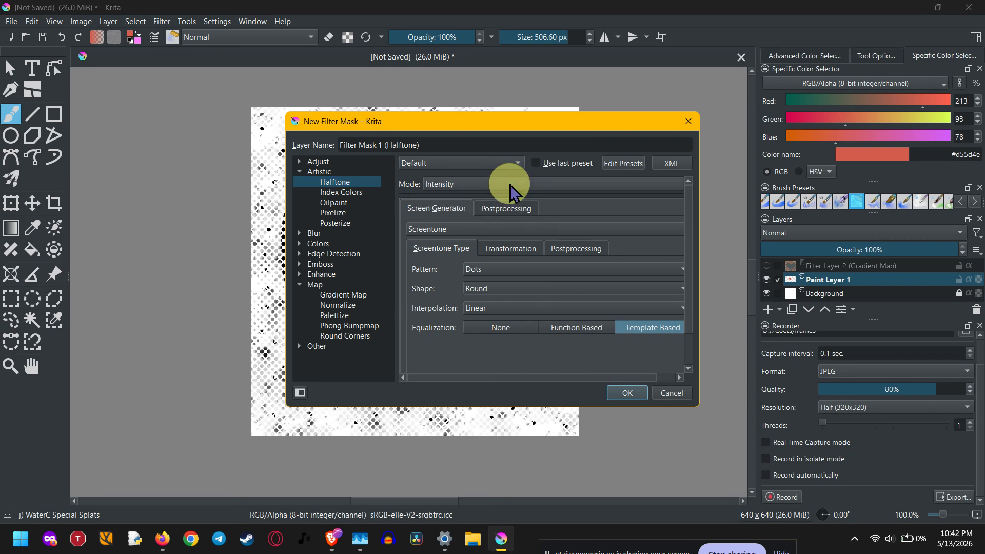
click(510, 185)
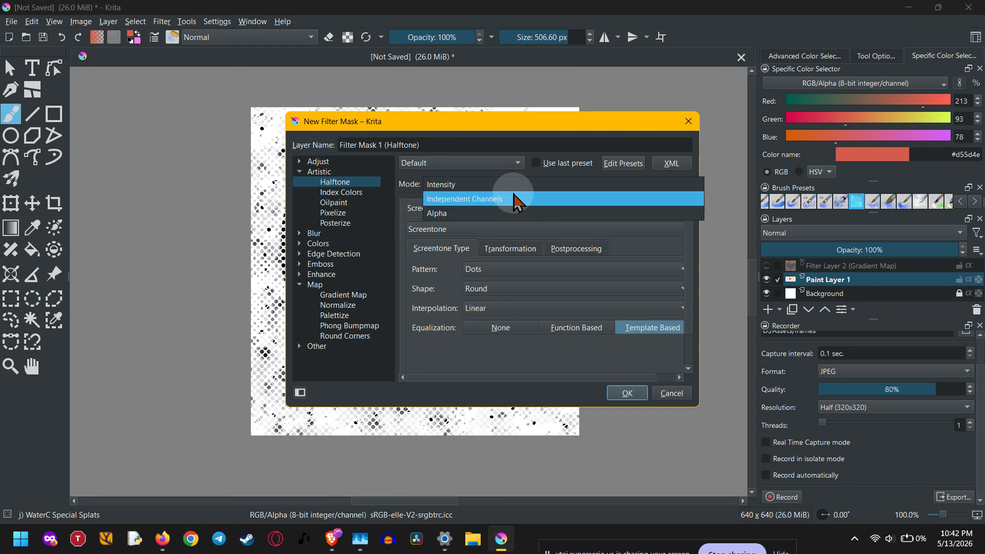
click(512, 200)
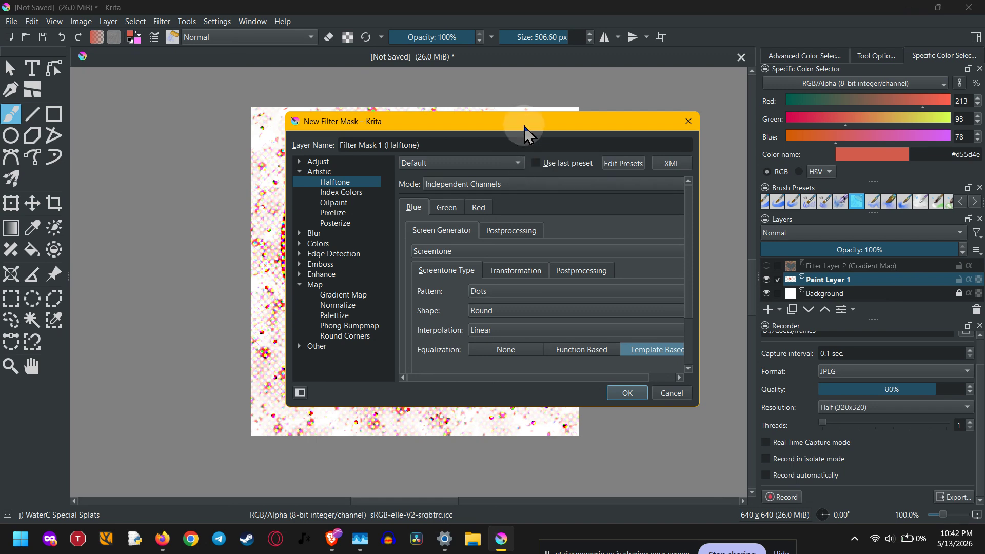
drag(526, 121, 799, 118)
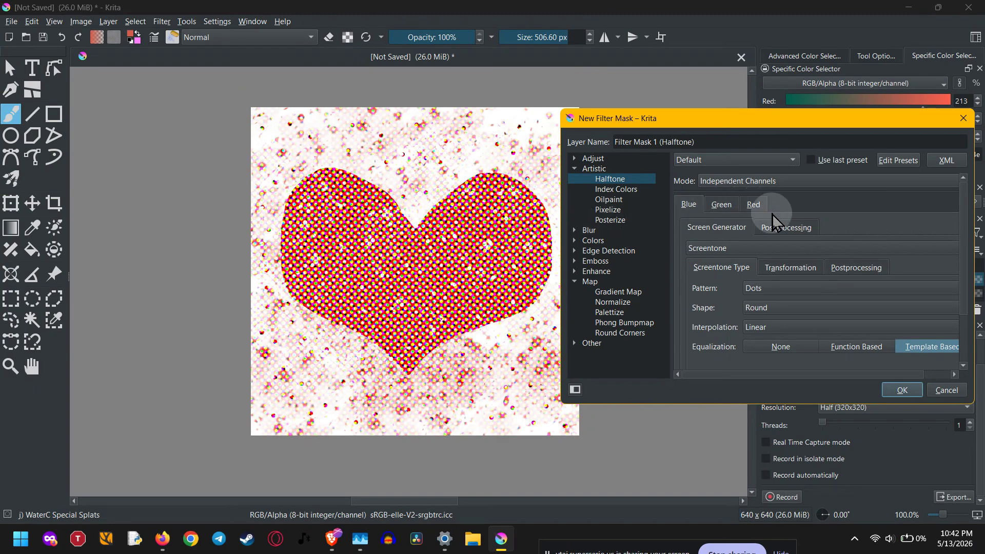
Set the blue channel's screentone to Square dots with a resolution of 72 pixels/inch
click(769, 308)
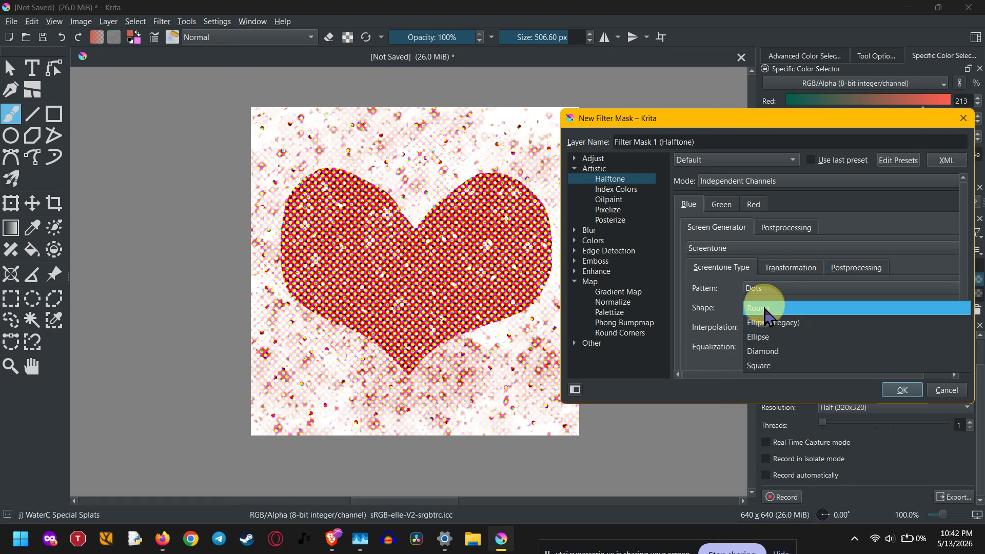
click(758, 367)
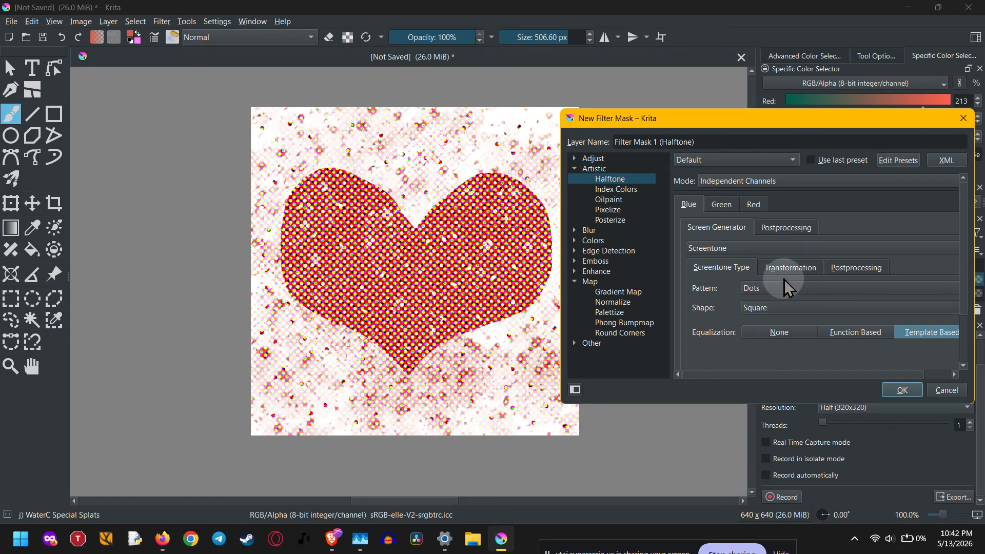
click(788, 231)
click(733, 230)
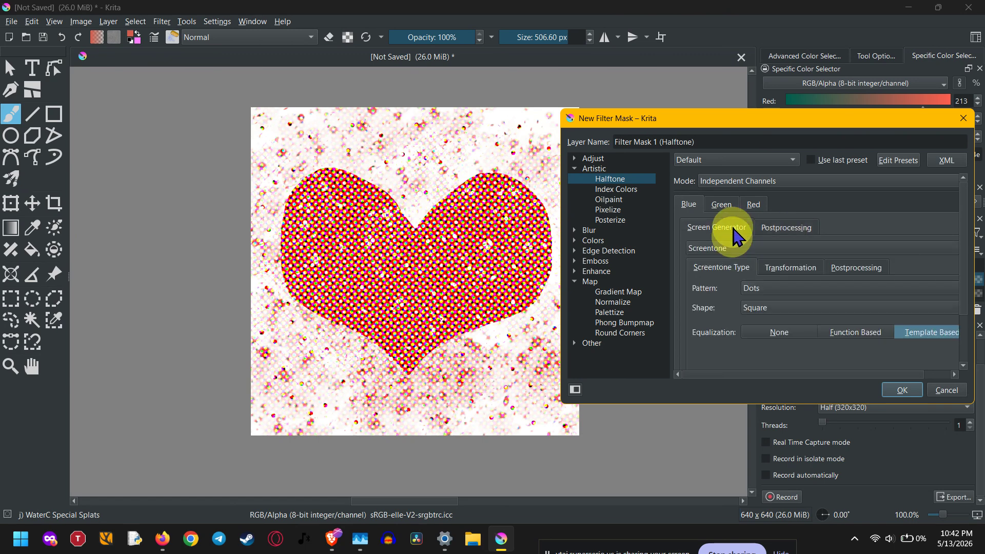
click(792, 267)
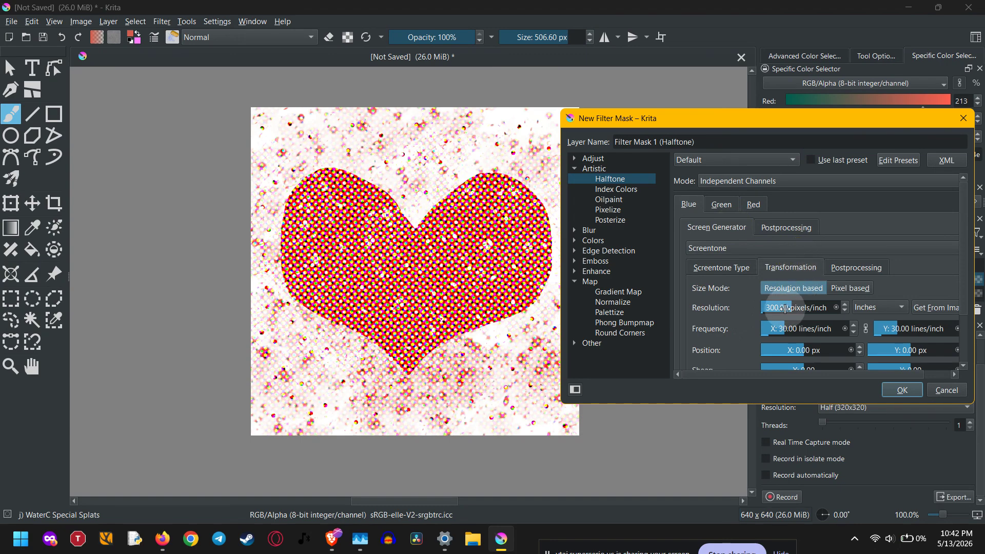
drag(785, 309, 660, 310)
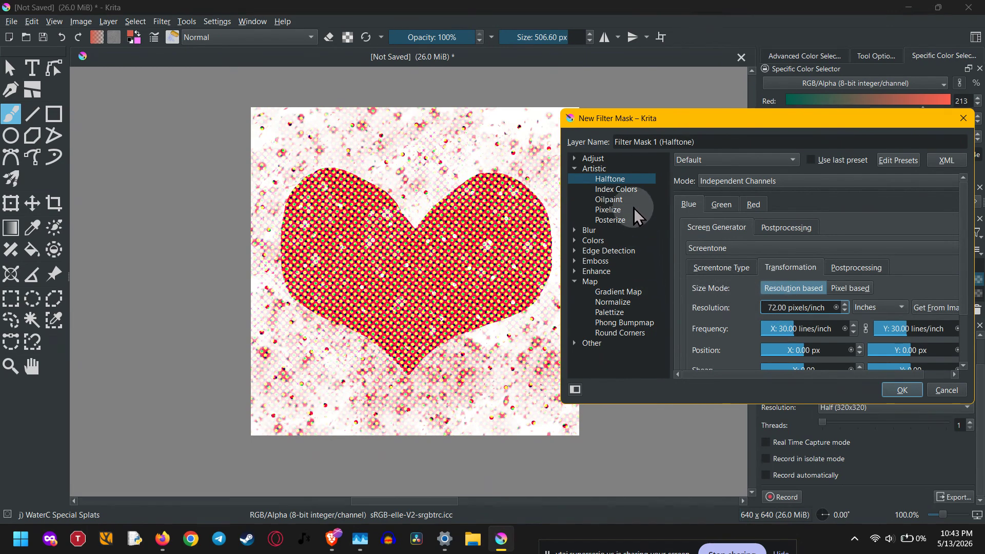
Reset the Halftone filter to its default Intensity settings, try the Ellipse dot shape, and change the shape to Square
click(632, 180)
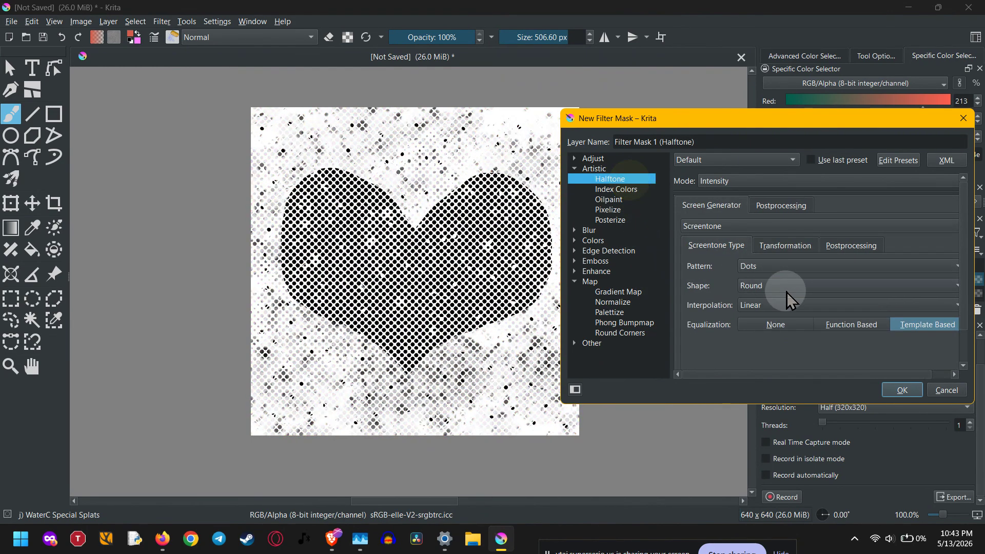
click(727, 243)
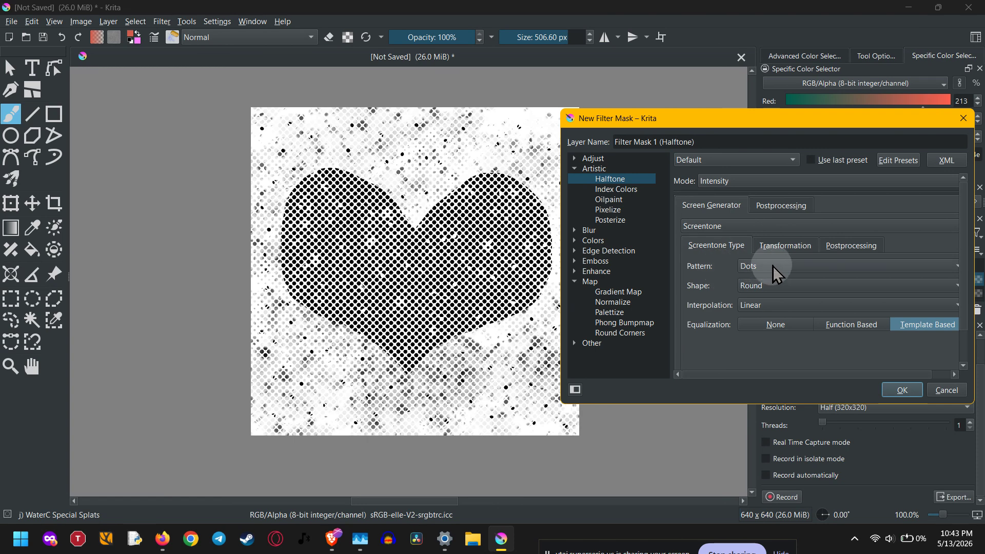
click(750, 266)
click(693, 264)
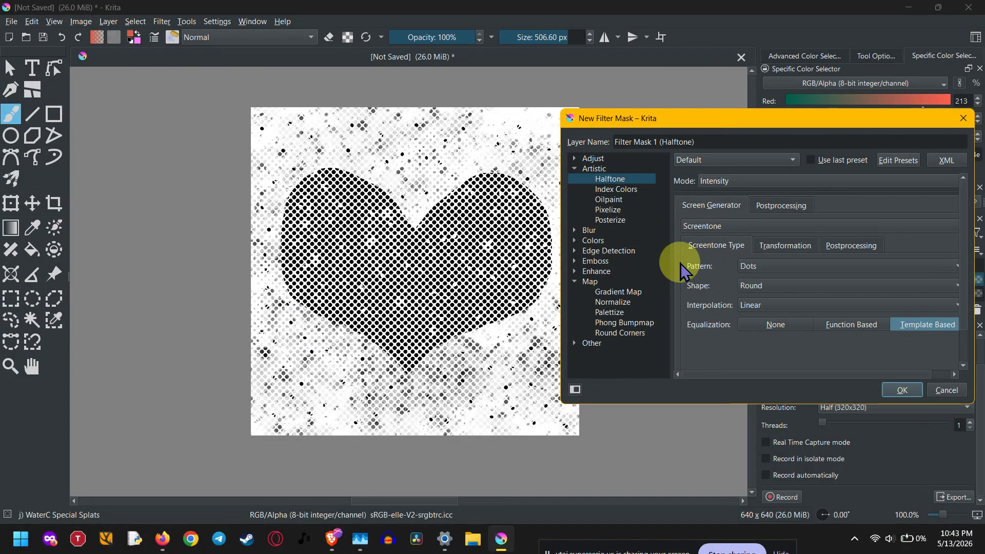
click(765, 286)
click(766, 288)
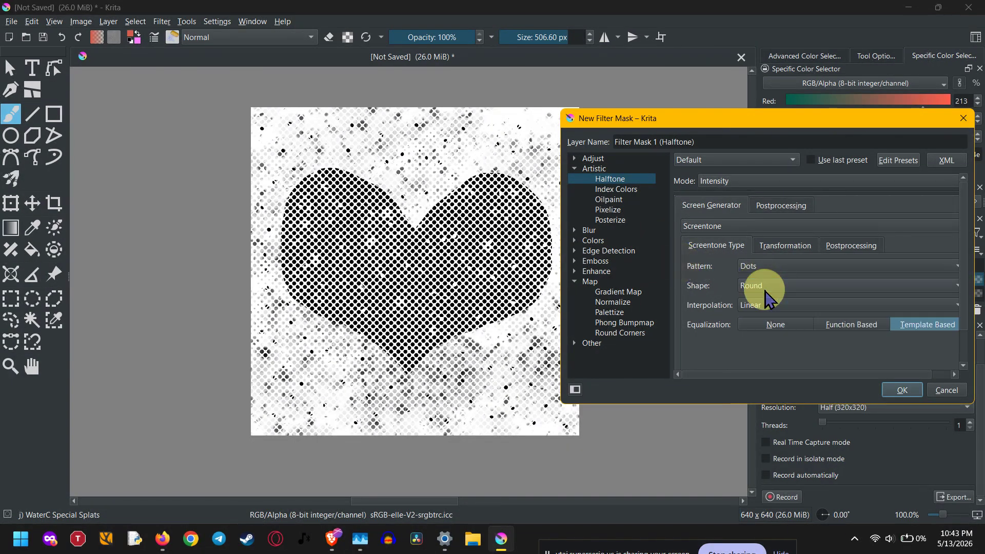
click(773, 285)
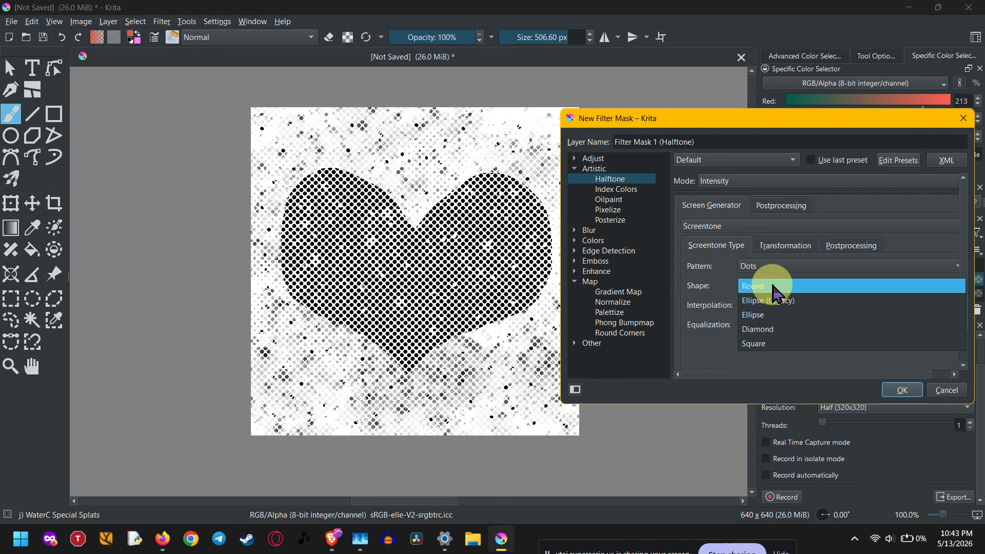
click(781, 315)
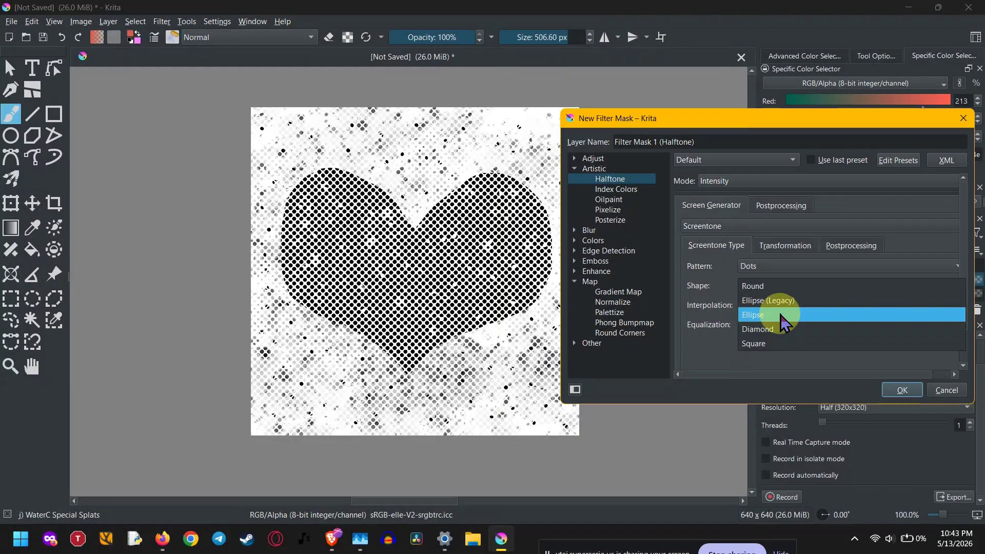
click(780, 289)
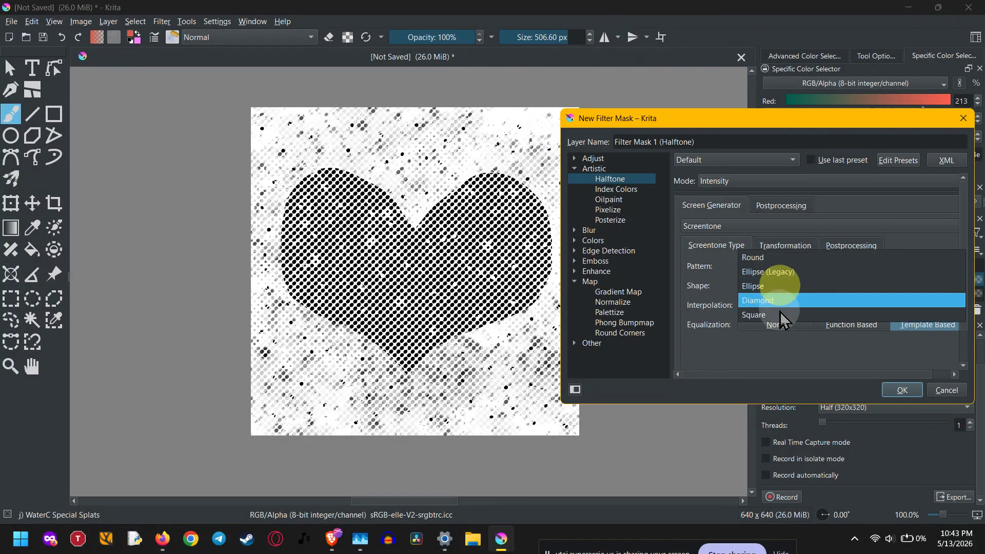
click(781, 317)
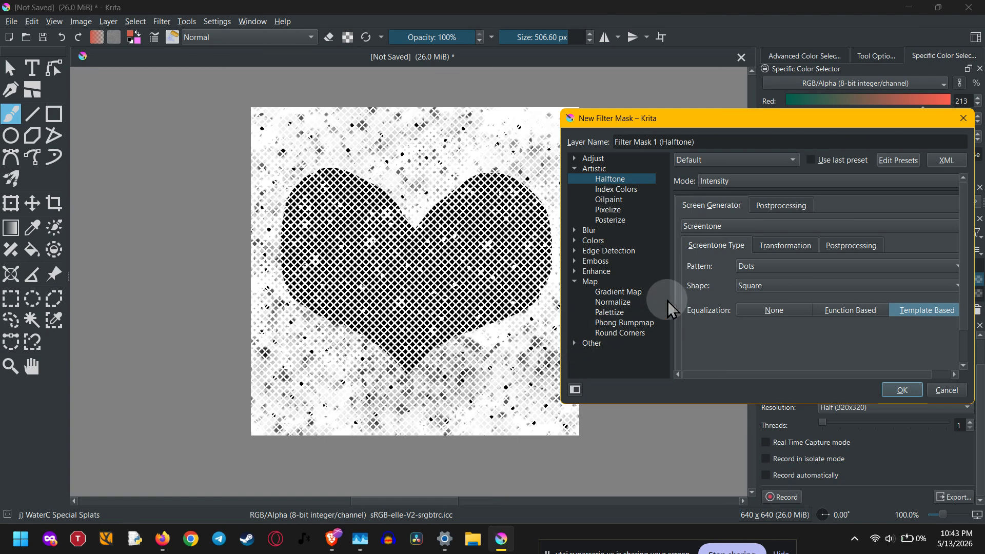
Lower the screentone resolution to about 292 pixels/inch and discard the new filter mask
click(785, 246)
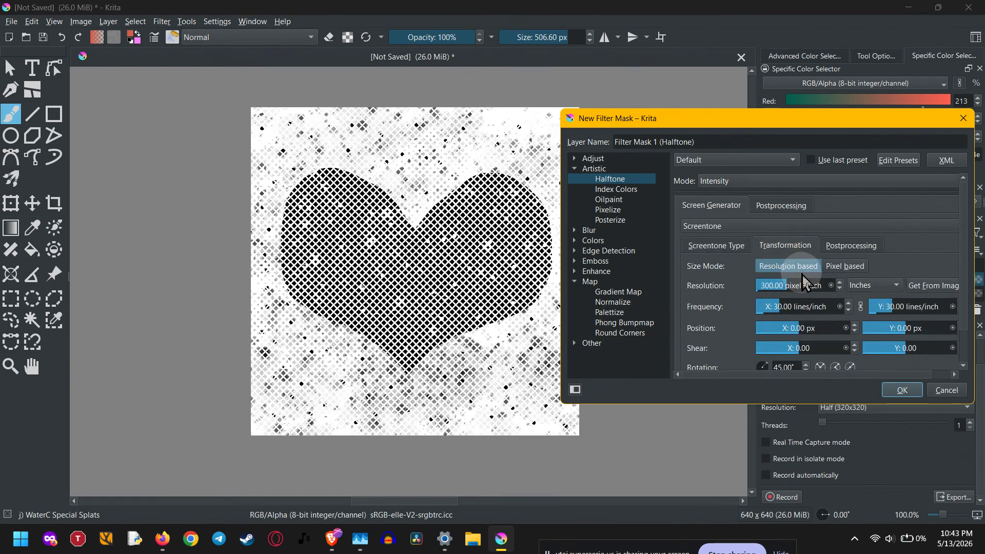
mouse_move(803, 286)
mouse_down()
mouse_move(824, 287)
mouse_move(759, 294)
mouse_move(786, 290)
mouse_up()
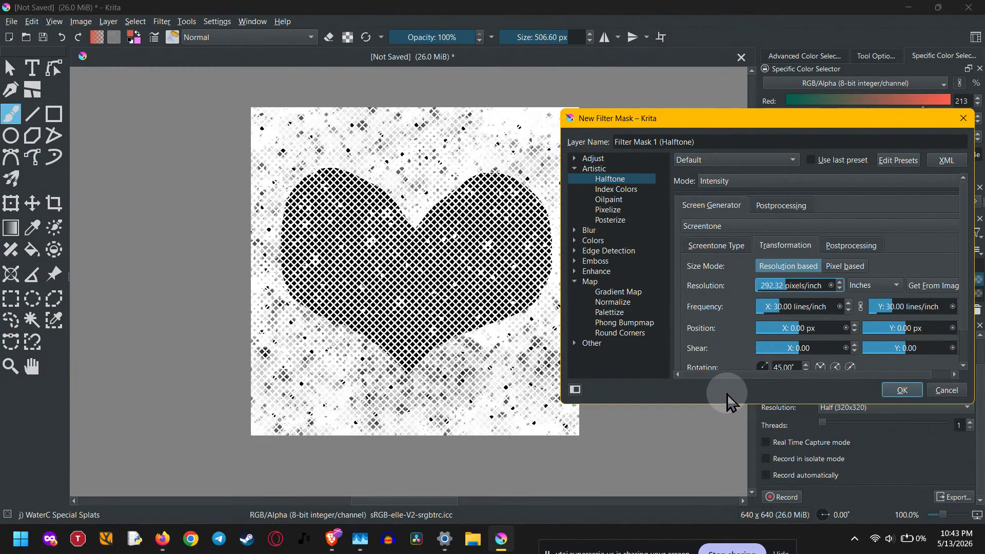
click(963, 117)
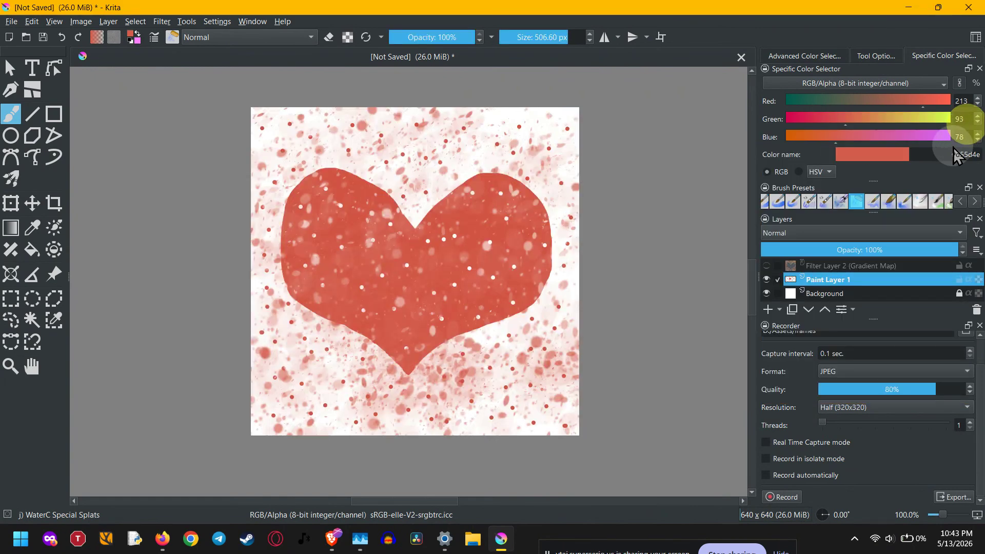